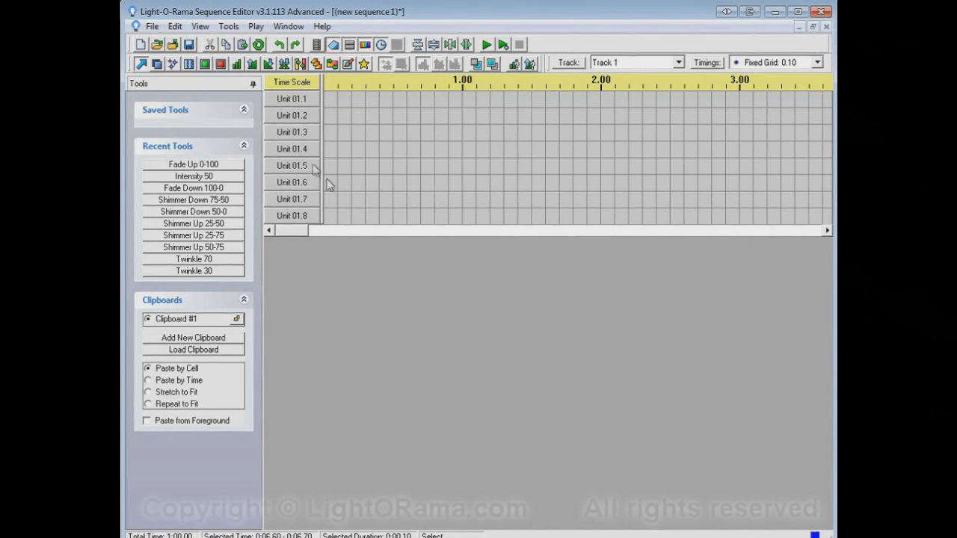
Step: Turn Unit 01.1 on for 0.00–0.40 and set Units 01.2–01.4 to 50% for 0.20–0.40
{"action": "left_click", "coordinate": [159, 64]}
{"action": "left_click_drag", "start_coordinate": [329, 100], "coordinate": [369, 100]}
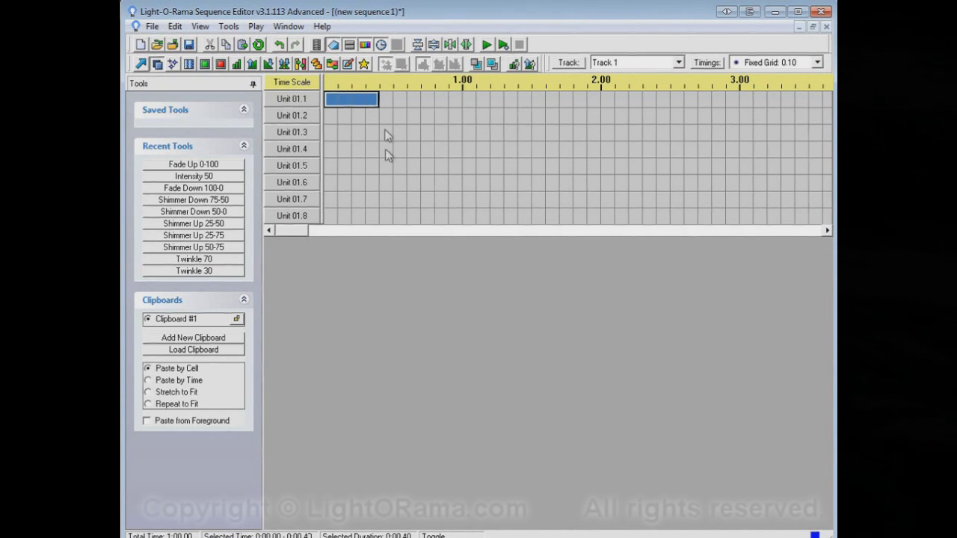
{"action": "left_click", "coordinate": [237, 65]}
{"action": "left_click_drag", "start_coordinate": [357, 120], "coordinate": [371, 150]}
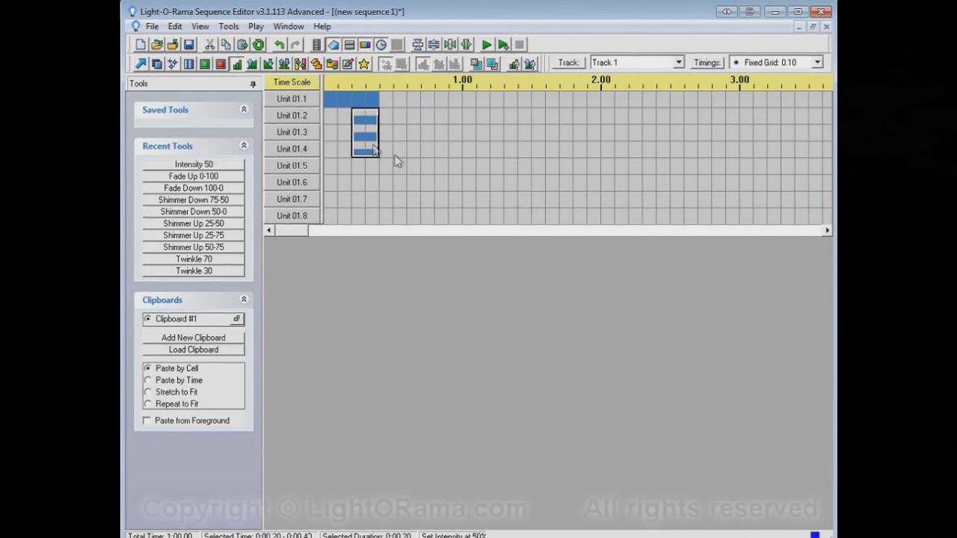
Step: Add twinkle to Units 01.4–01.6 and a fade down on 01.7–01.8, then select the 0.00–0.90 block
{"action": "left_click", "coordinate": [174, 65]}
{"action": "left_click_drag", "start_coordinate": [384, 155], "coordinate": [419, 187]}
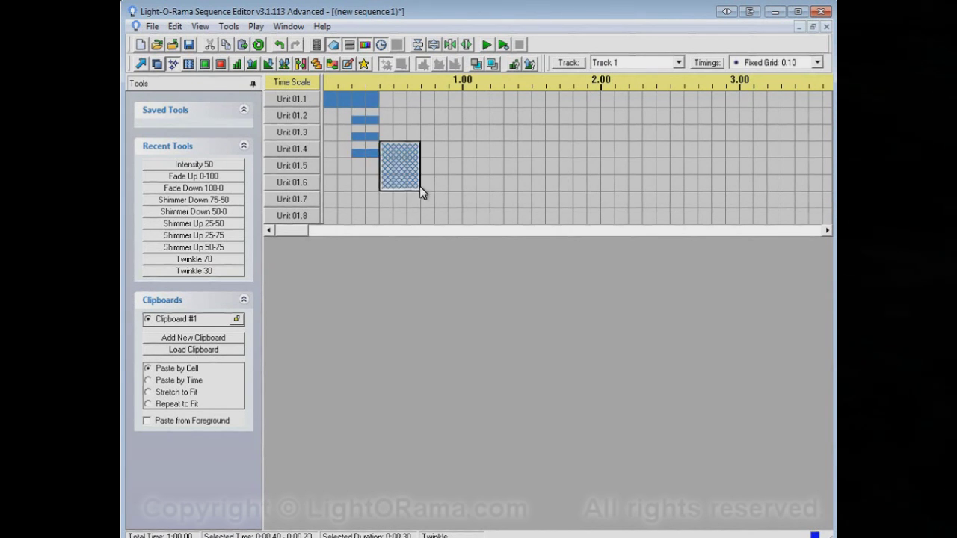
{"action": "left_click", "coordinate": [268, 64]}
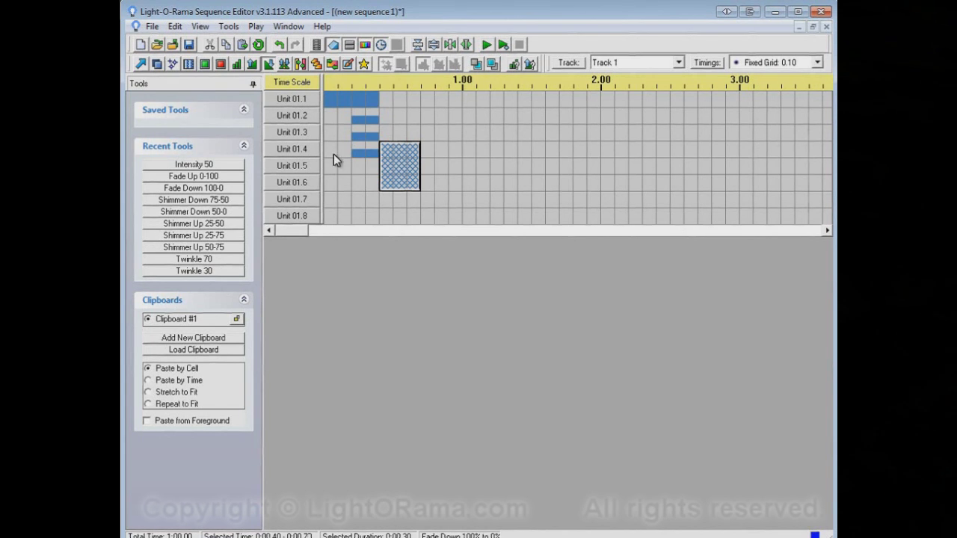
{"action": "left_click_drag", "start_coordinate": [358, 197], "coordinate": [443, 230]}
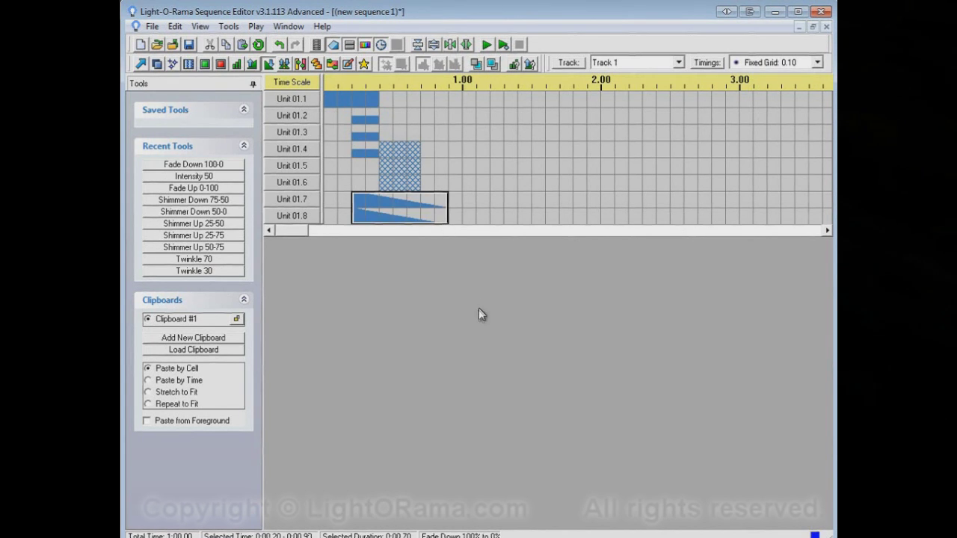
{"action": "left_click", "coordinate": [145, 66]}
{"action": "left_click_drag", "start_coordinate": [331, 106], "coordinate": [440, 223]}
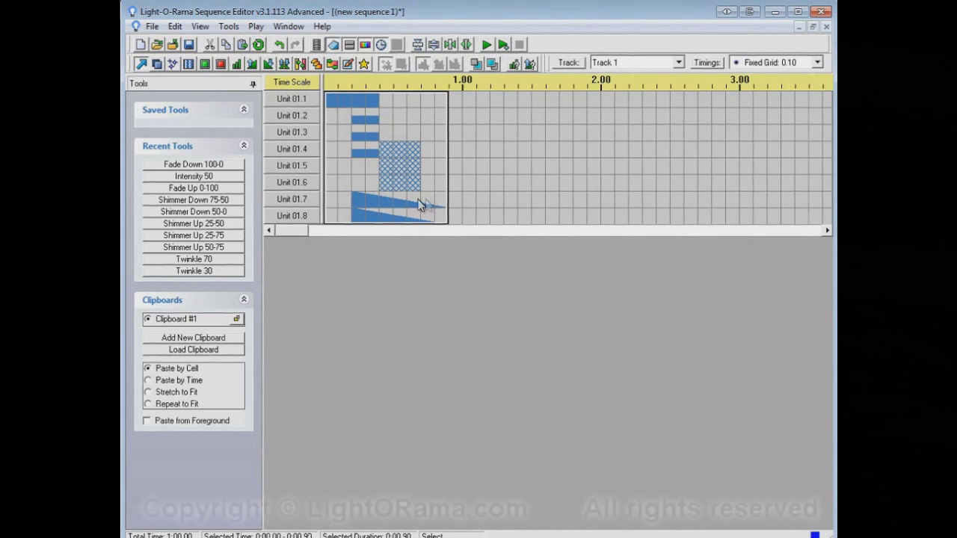
Step: Paste the copied pattern at Unit 01.1, starting at 1.30 seconds
{"action": "left_click", "coordinate": [512, 103]}
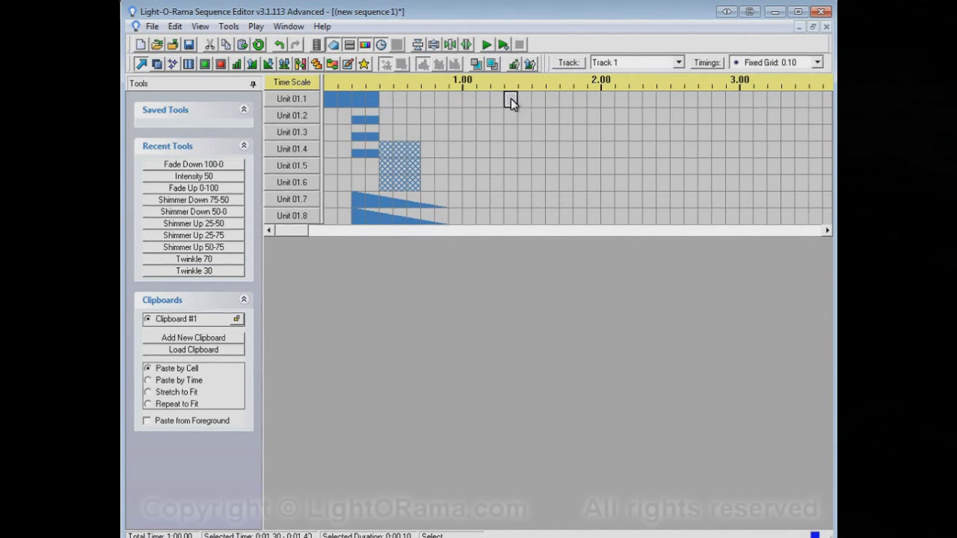
{"action": "left_click", "coordinate": [242, 47]}
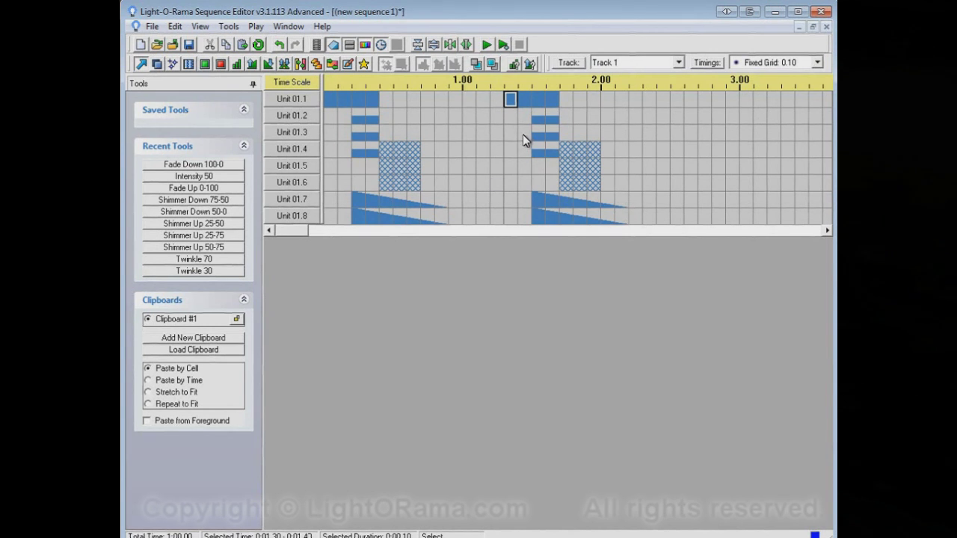
Step: Copy the cells of Units 01.3–01.5 between 1.40 and 1.90 seconds
{"action": "left_click_drag", "start_coordinate": [523, 134], "coordinate": [585, 170]}
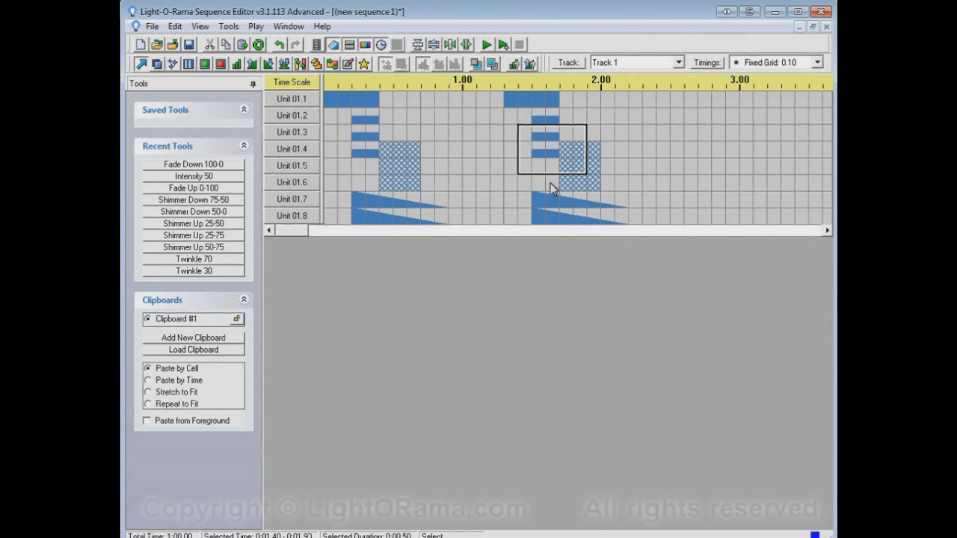
{"action": "right_click", "coordinate": [556, 156]}
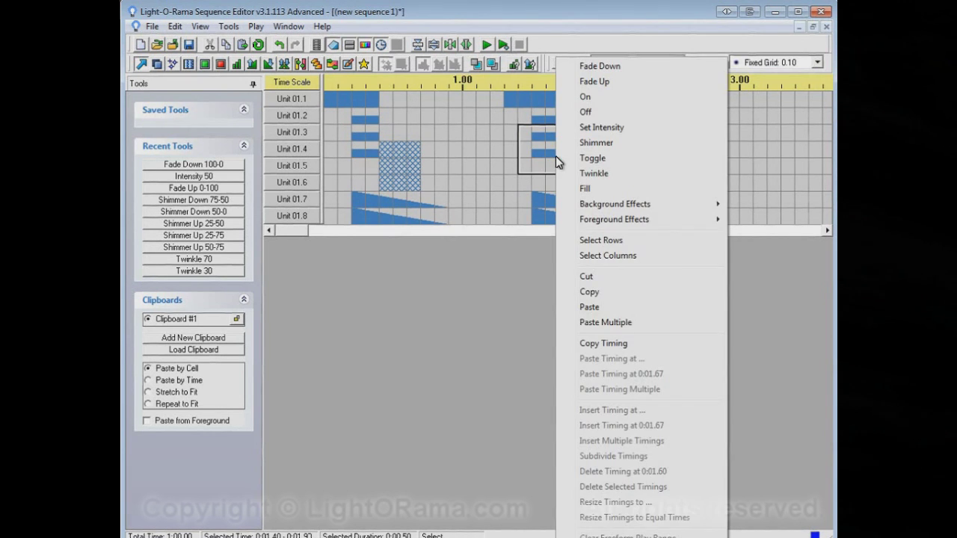
{"action": "left_click", "coordinate": [590, 292]}
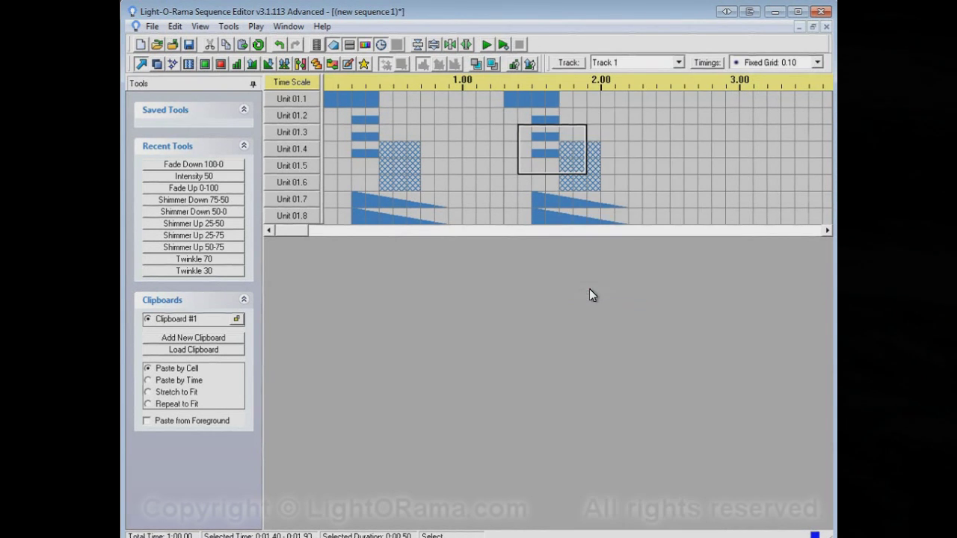
Step: Paste the copied cells starting at Unit 01.2 at 0.80 seconds
{"action": "left_click", "coordinate": [438, 120]}
{"action": "right_click", "coordinate": [436, 120]}
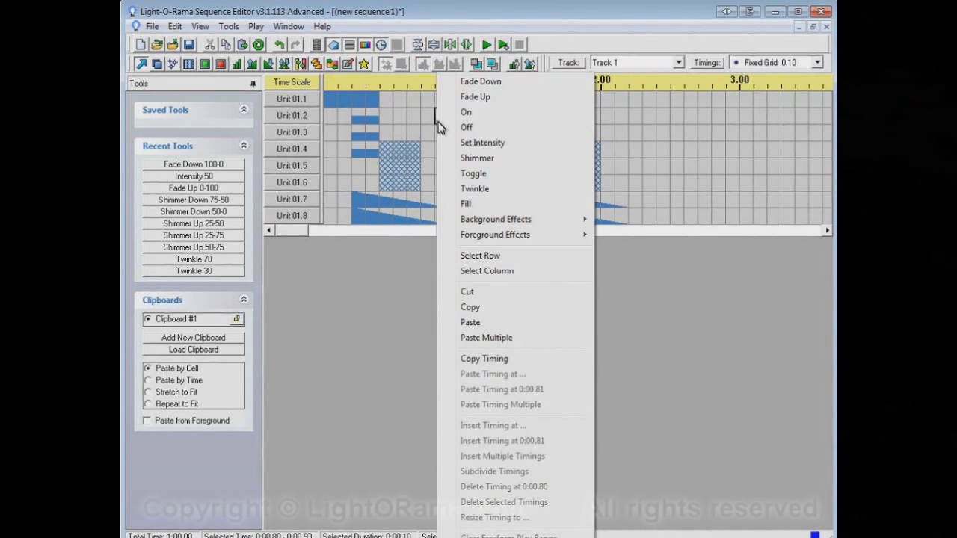
{"action": "left_click", "coordinate": [492, 322]}
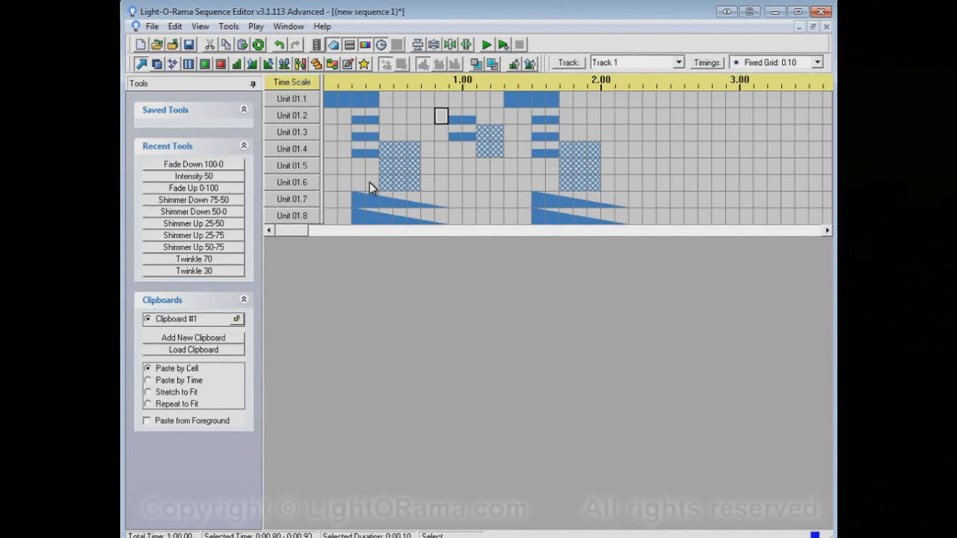
{"action": "left_click_drag", "start_coordinate": [366, 183], "coordinate": [403, 215]}
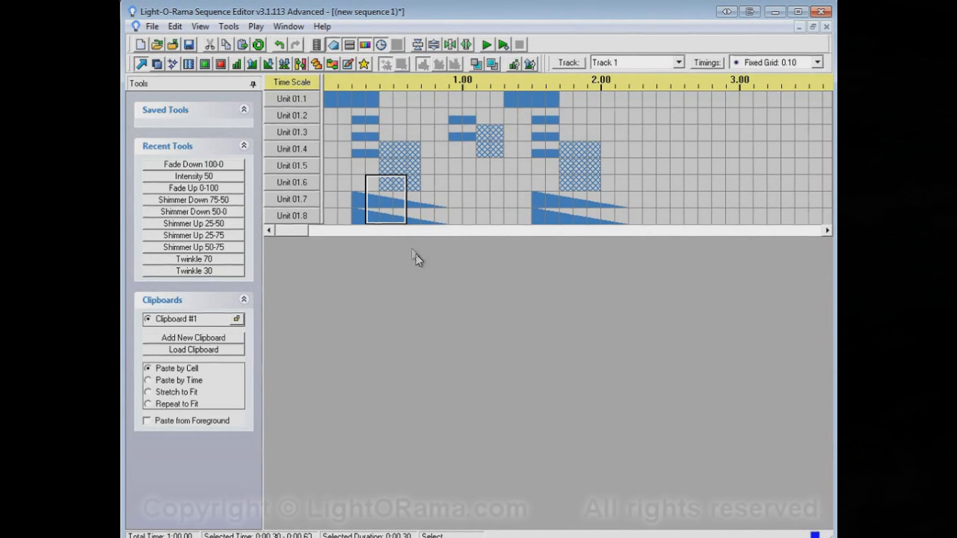
Step: Cut the selected Units 01.6–01.8 fragment and paste it at 2.30 and 2.80 seconds
{"action": "left_click", "coordinate": [210, 45]}
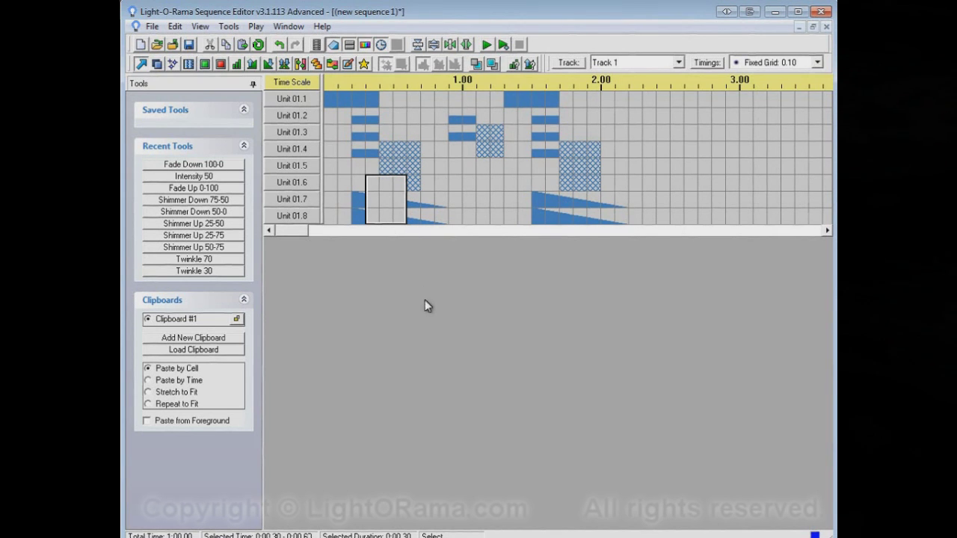
{"action": "left_click", "coordinate": [648, 117]}
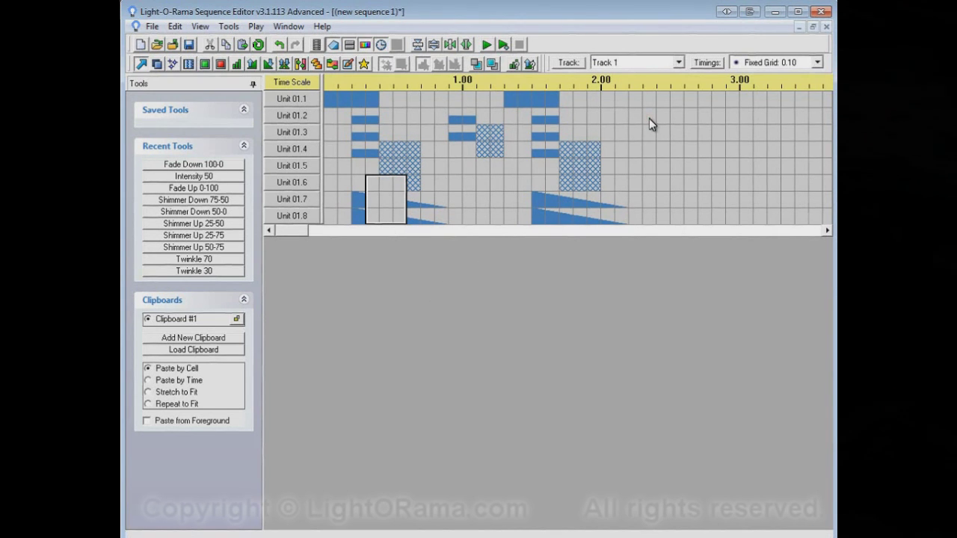
{"action": "right_click", "coordinate": [647, 116]}
{"action": "left_click", "coordinate": [677, 323]}
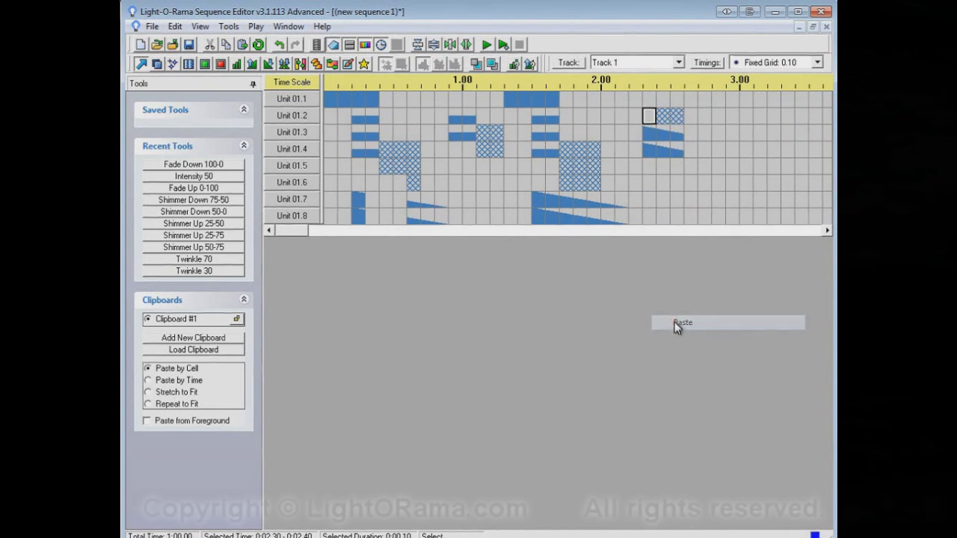
{"action": "left_click", "coordinate": [716, 186]}
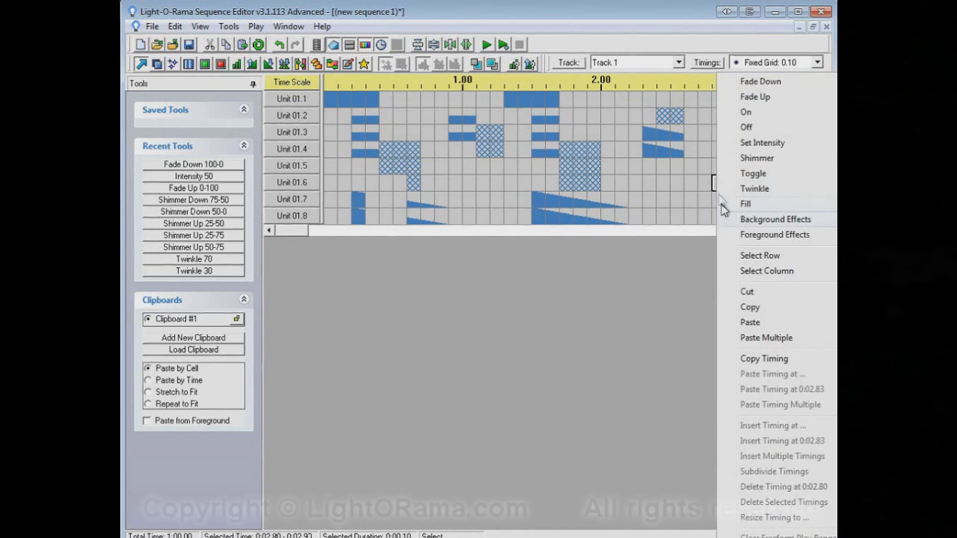
{"action": "left_click", "coordinate": [750, 322]}
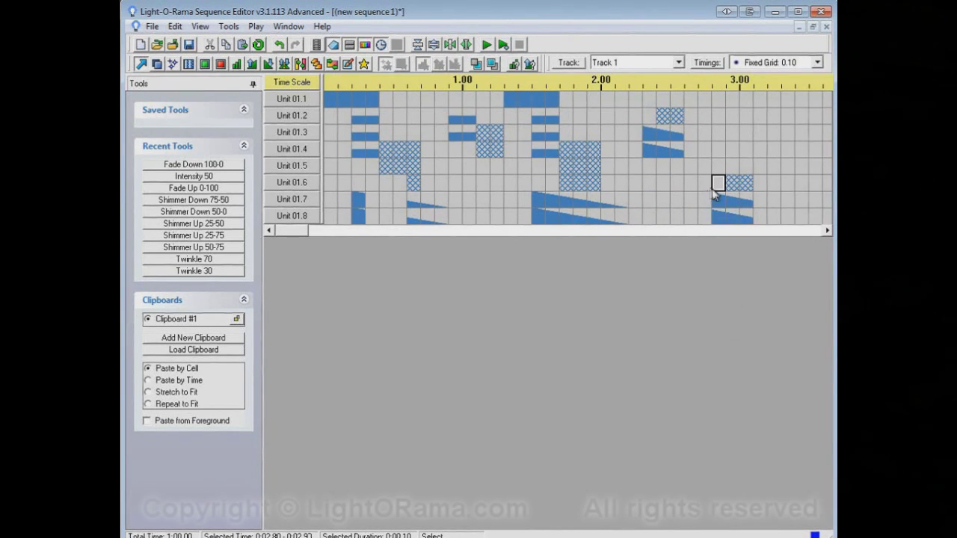